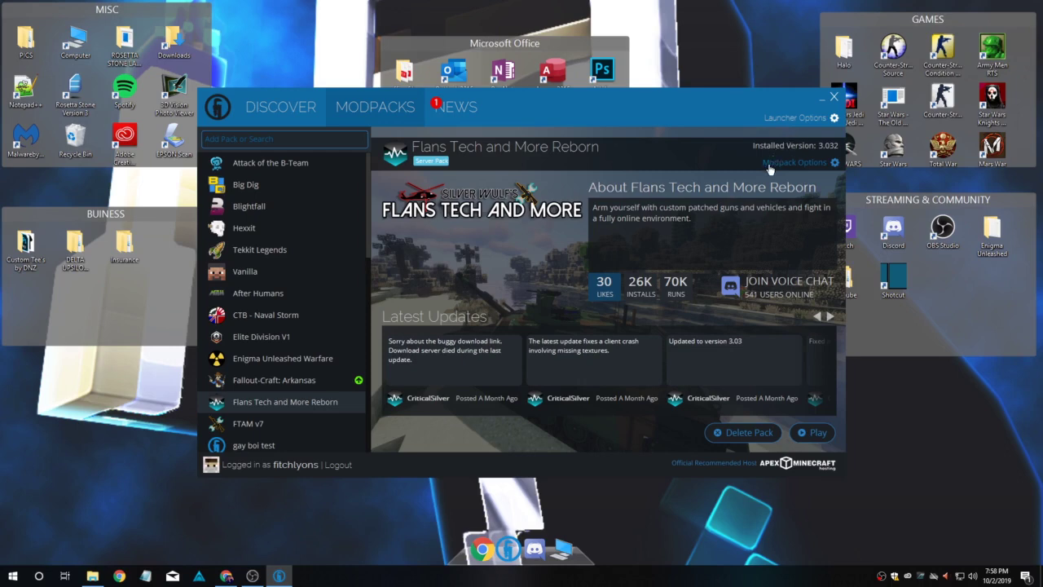
# - Open the launcher's Java Settings and keep the memory allocation at 4 GB
pyautogui.click(798, 122)
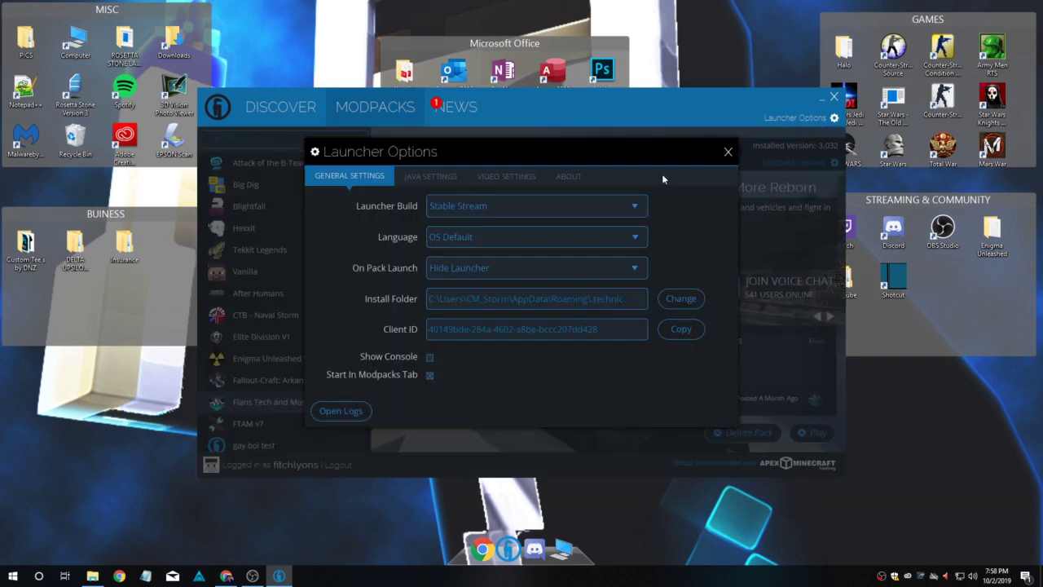
pyautogui.click(428, 179)
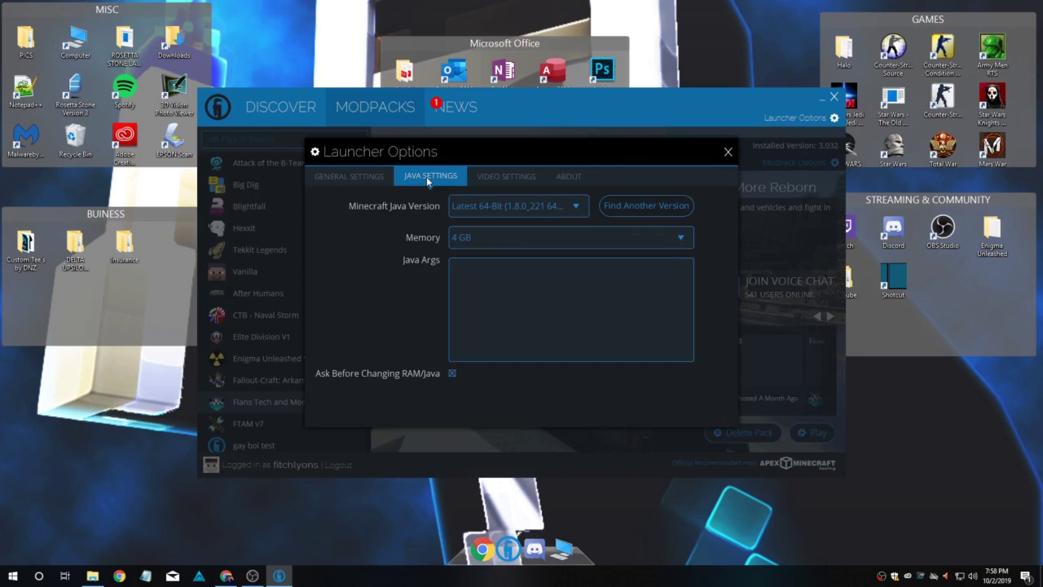
pyautogui.click(660, 241)
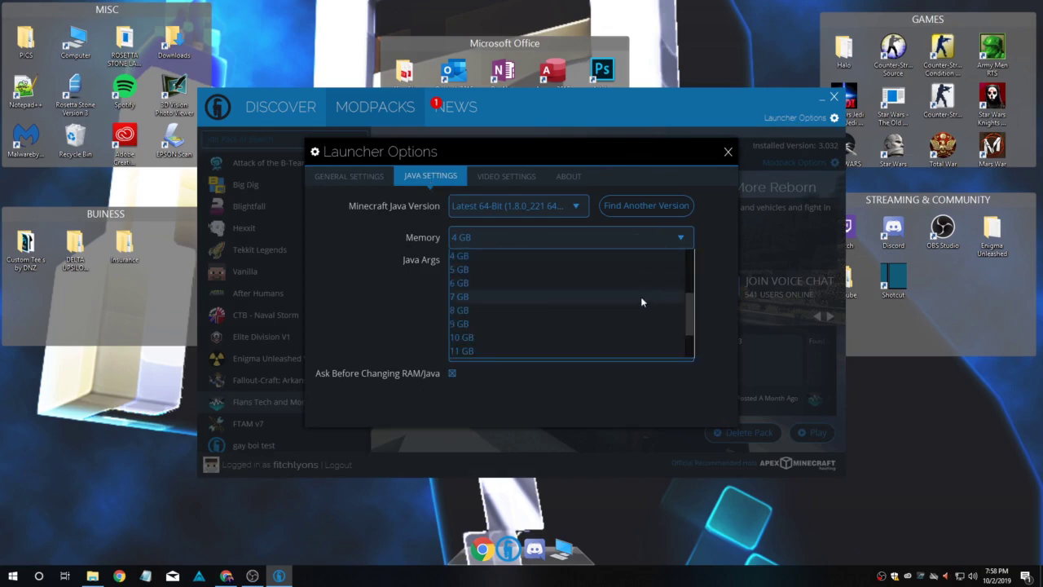
pyautogui.scroll(3, 641, 297)
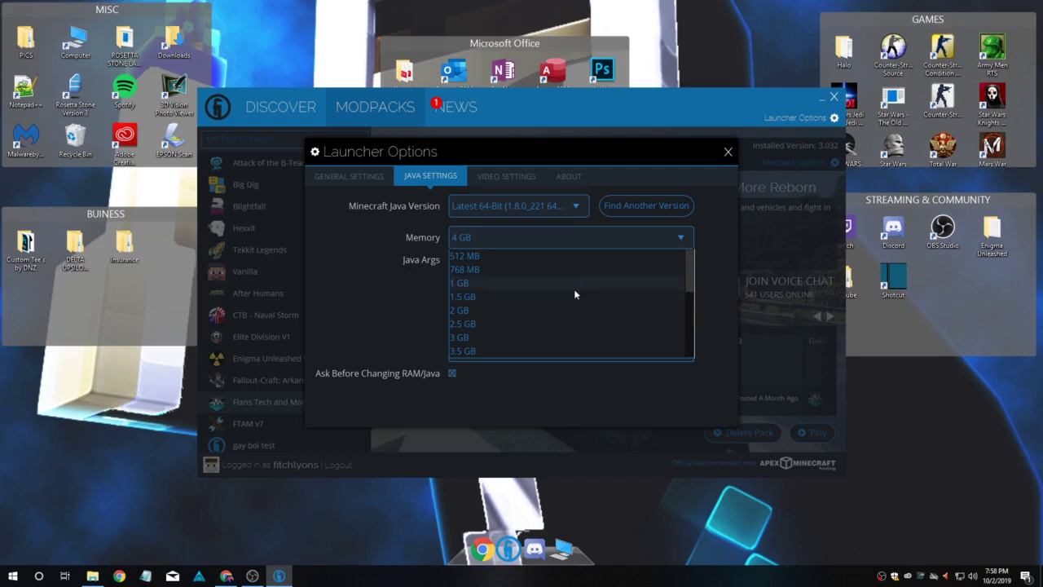
pyautogui.scroll(-1, 571, 308)
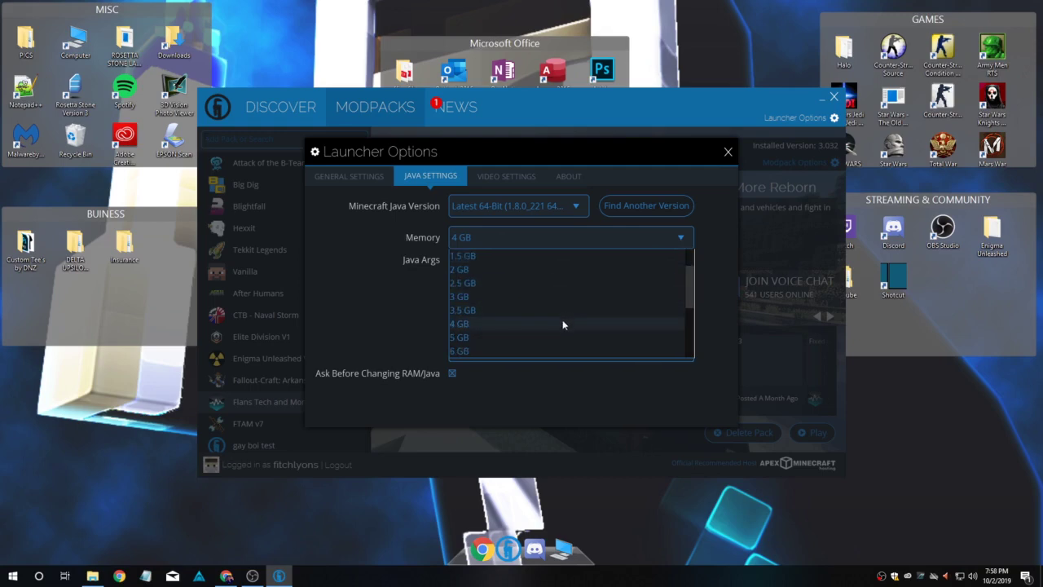
pyautogui.click(562, 321)
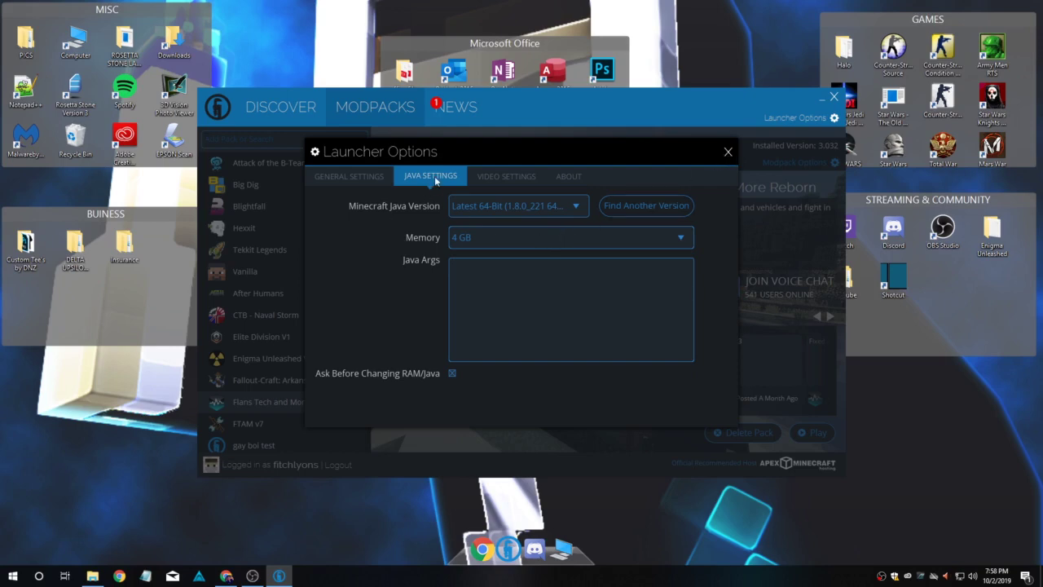
pyautogui.click(523, 238)
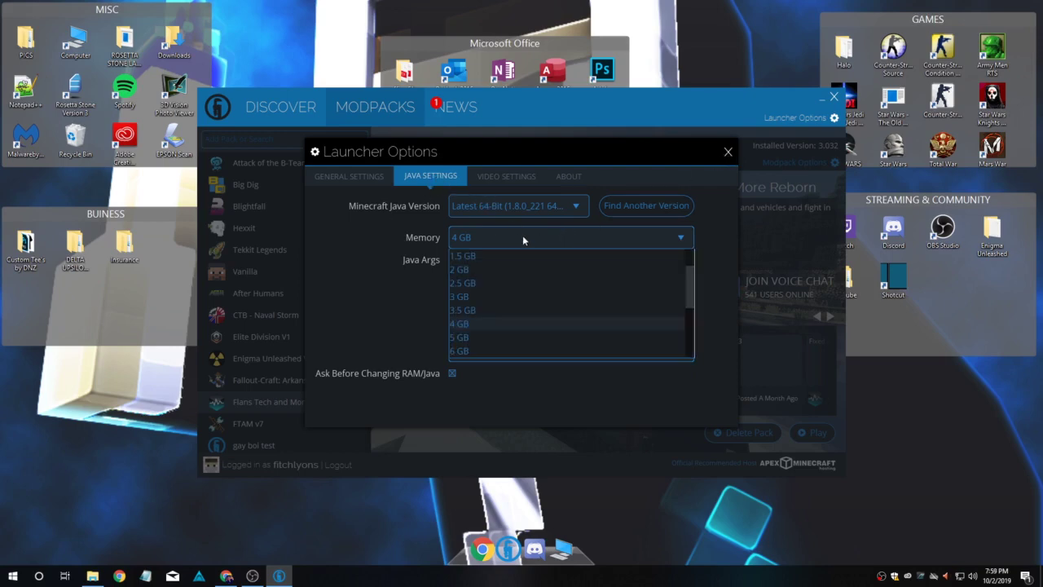
pyautogui.click(479, 324)
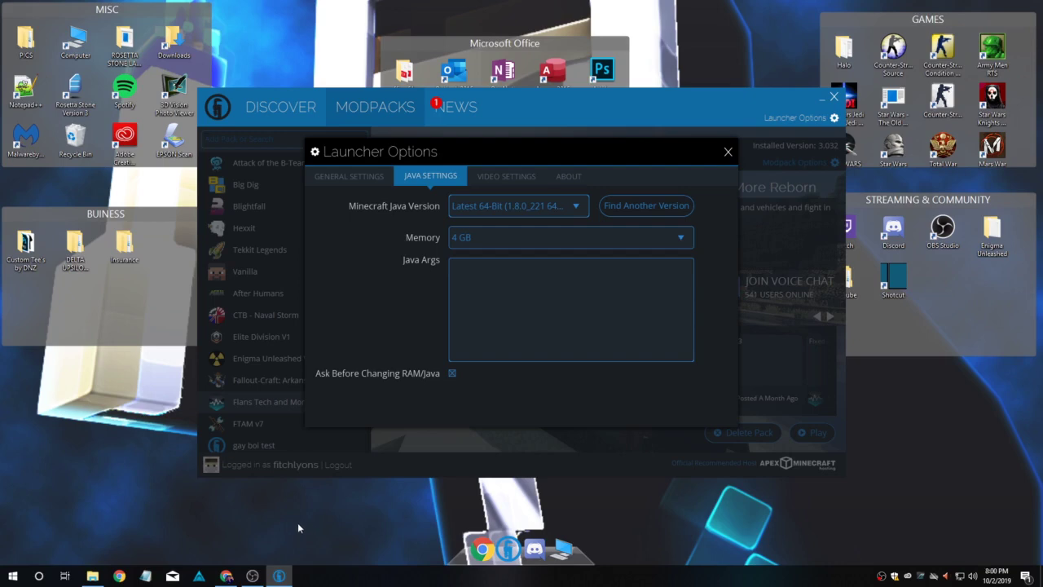
# - Bring the java.com manual download page forward and review the Windows, Mac, Linux and Solaris downloads
pyautogui.click(227, 574)
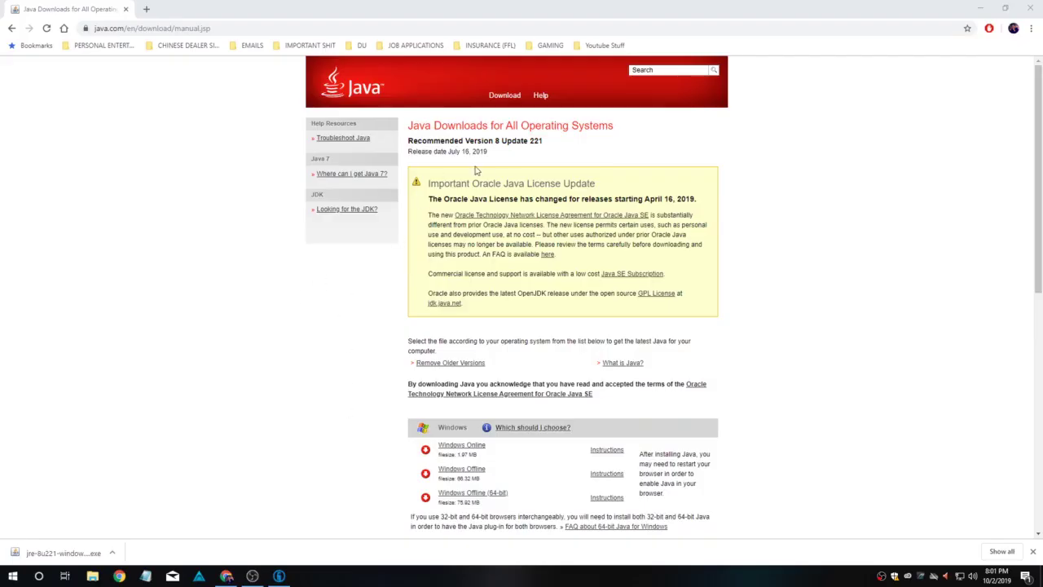
pyautogui.scroll(-2, 556, 181)
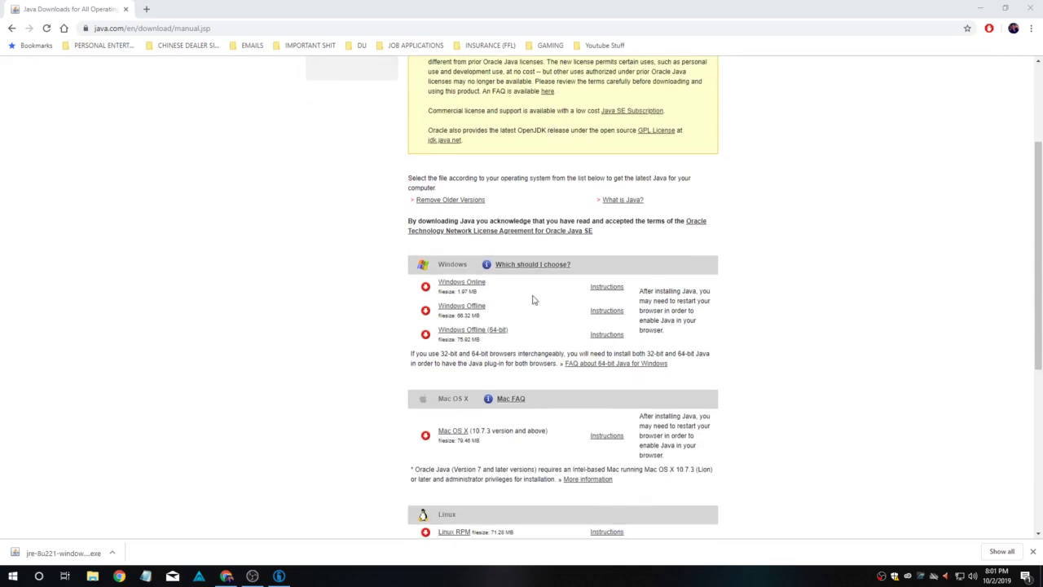
pyautogui.scroll(-3, 532, 300)
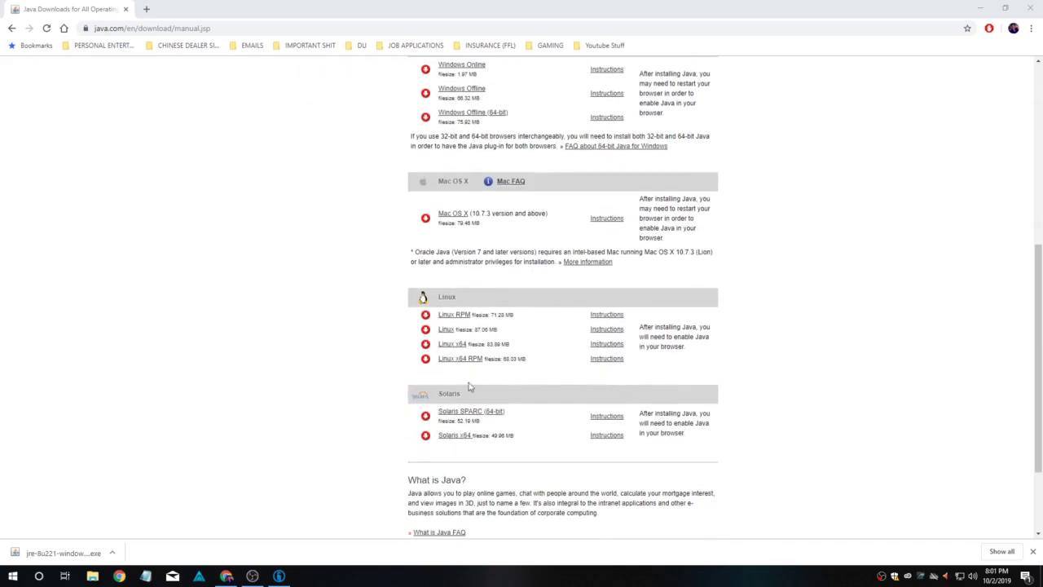
pyautogui.scroll(3, 466, 264)
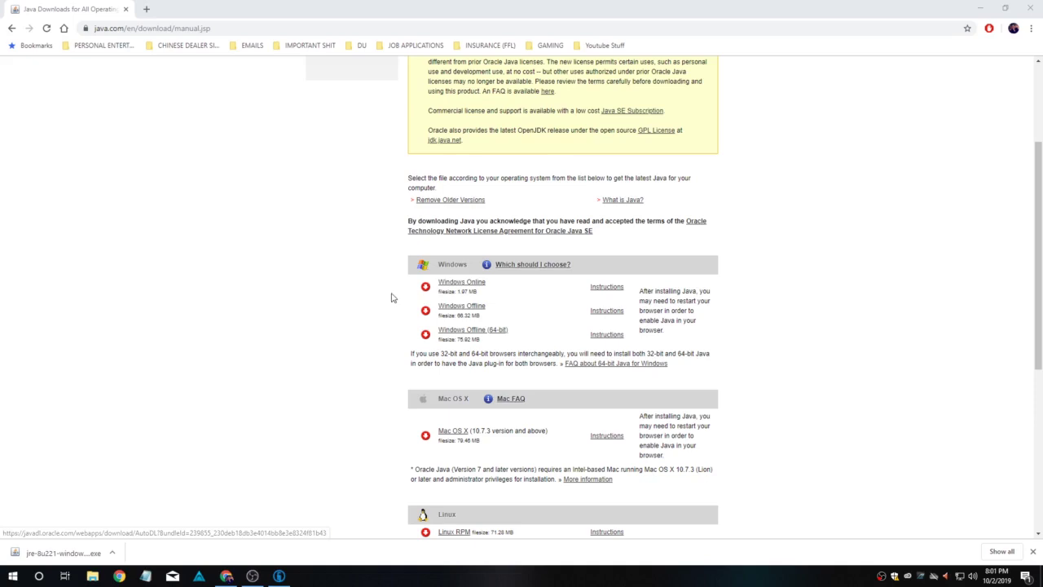
pyautogui.scroll(-2, 417, 325)
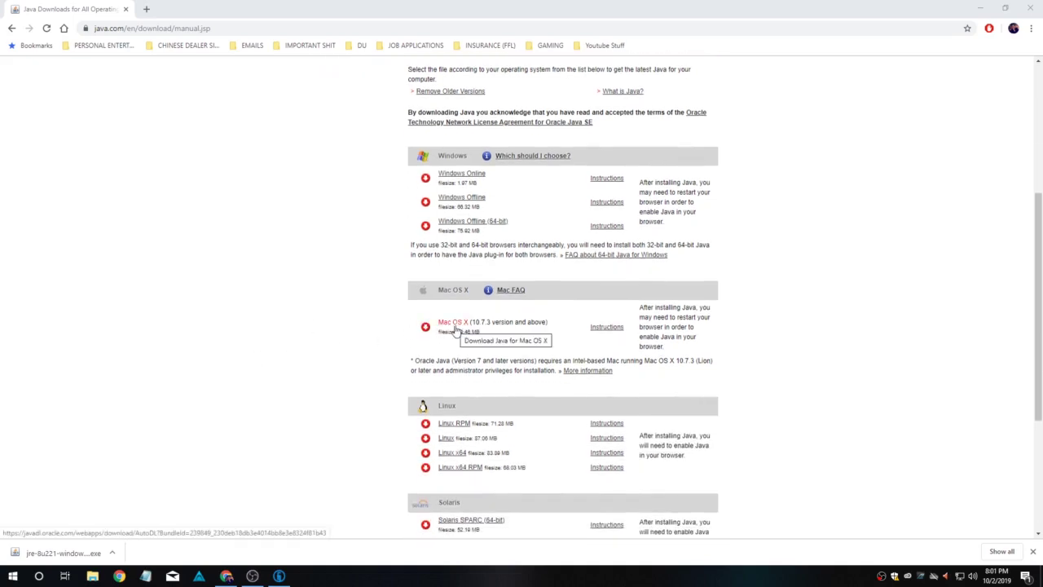
pyautogui.scroll(-1, 456, 328)
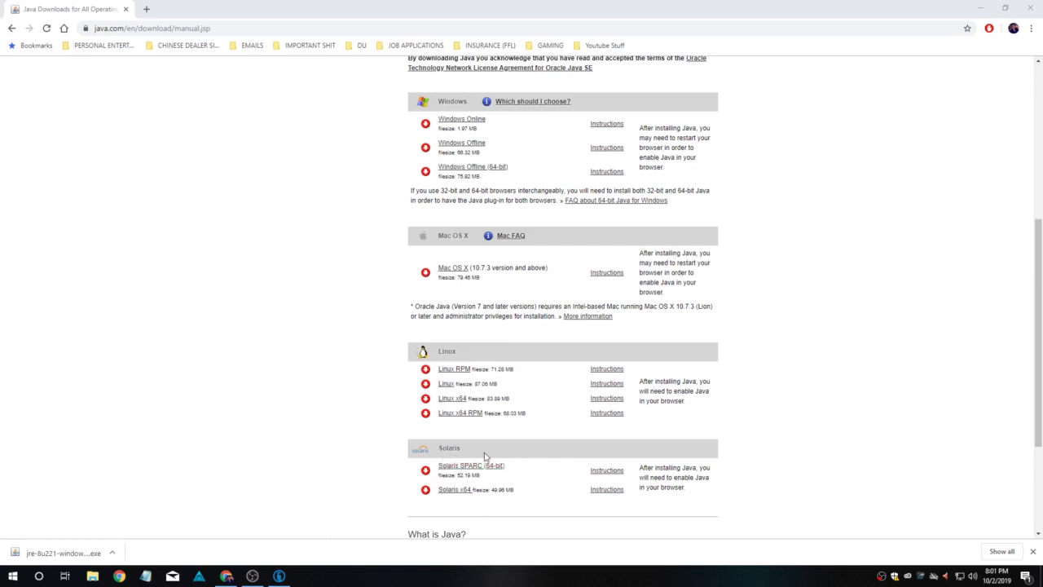
pyautogui.scroll(1, 561, 448)
pyautogui.scroll(-2, 560, 447)
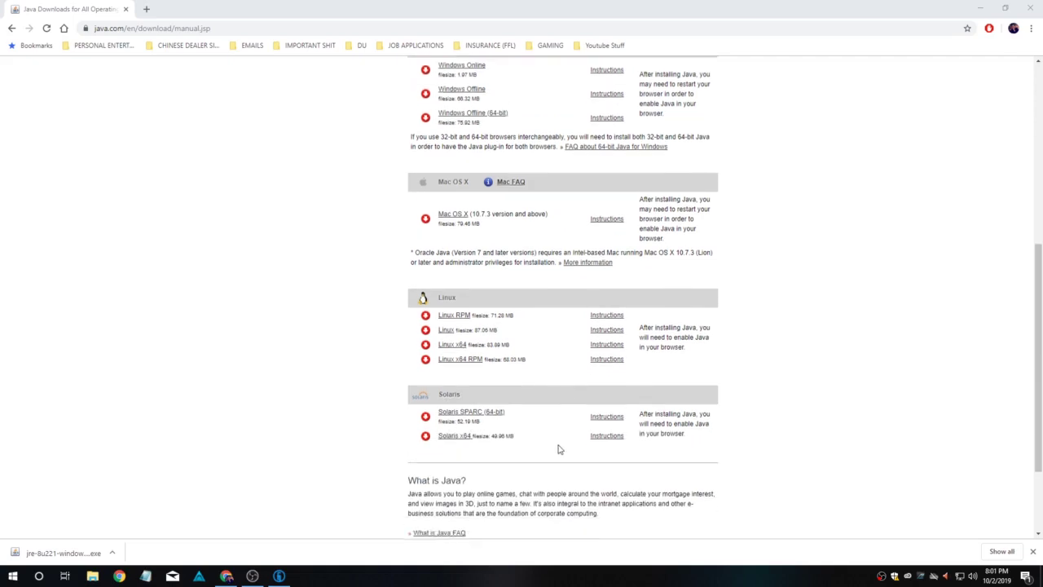
pyautogui.scroll(2, 556, 448)
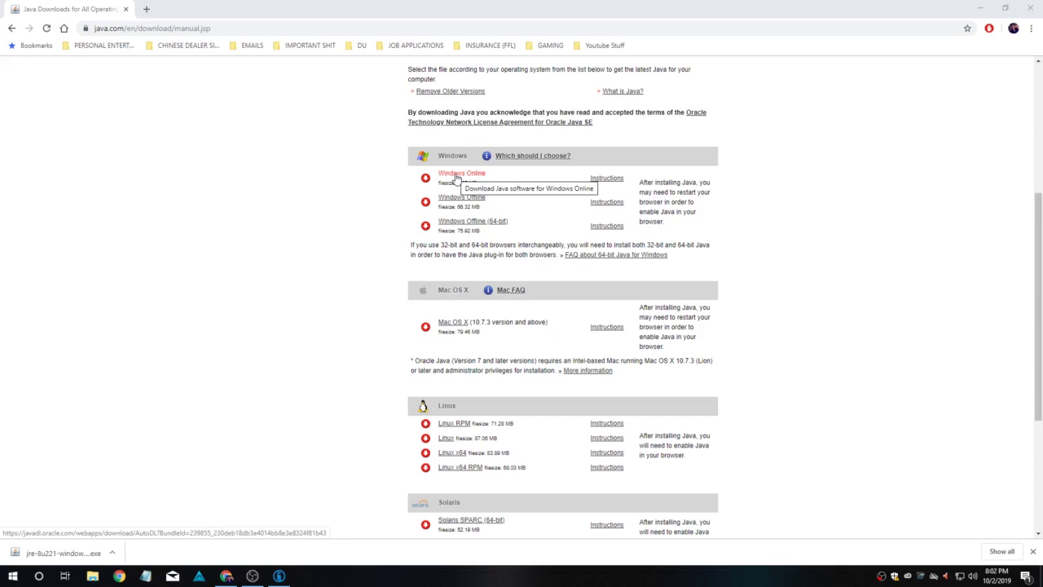
# - Run the downloaded jre-8u221 Java installer from File Explorer
pyautogui.click(98, 579)
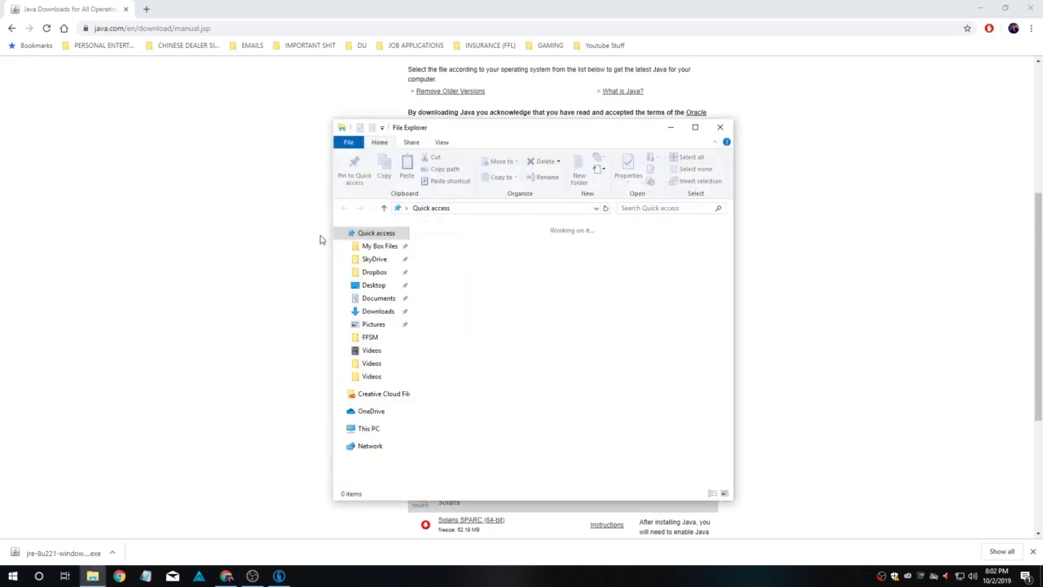
pyautogui.click(380, 311)
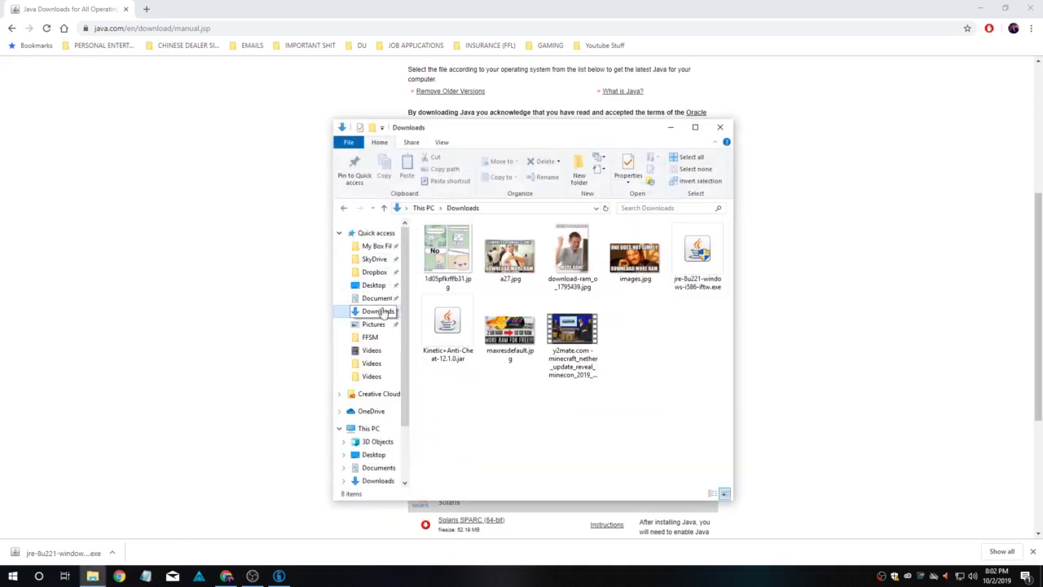
pyautogui.doubleClick(699, 280)
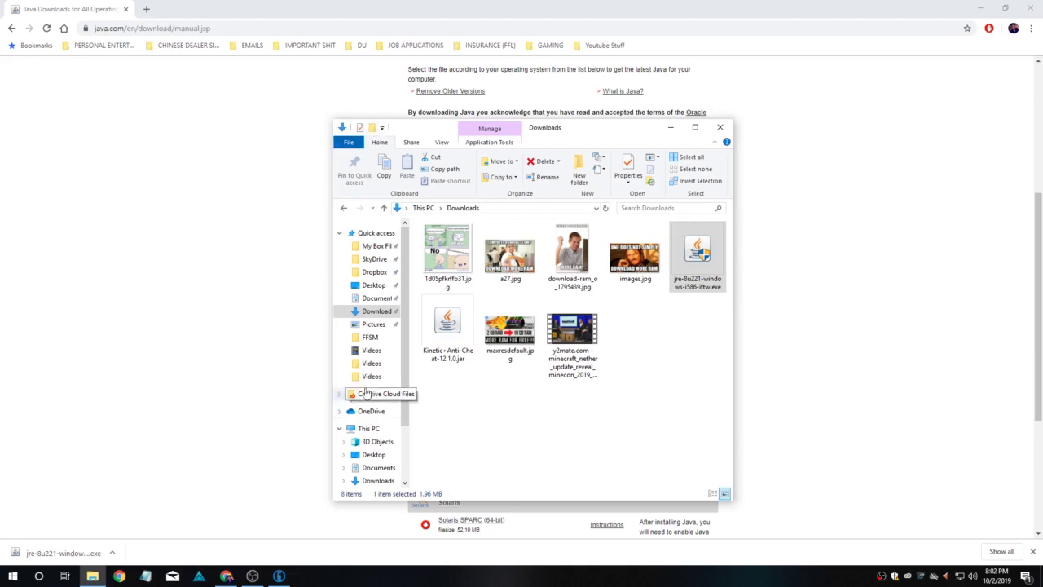
# - Go to This PC and open 'Uninstall or change a program' to list installed apps
pyautogui.scroll(-2, 365, 425)
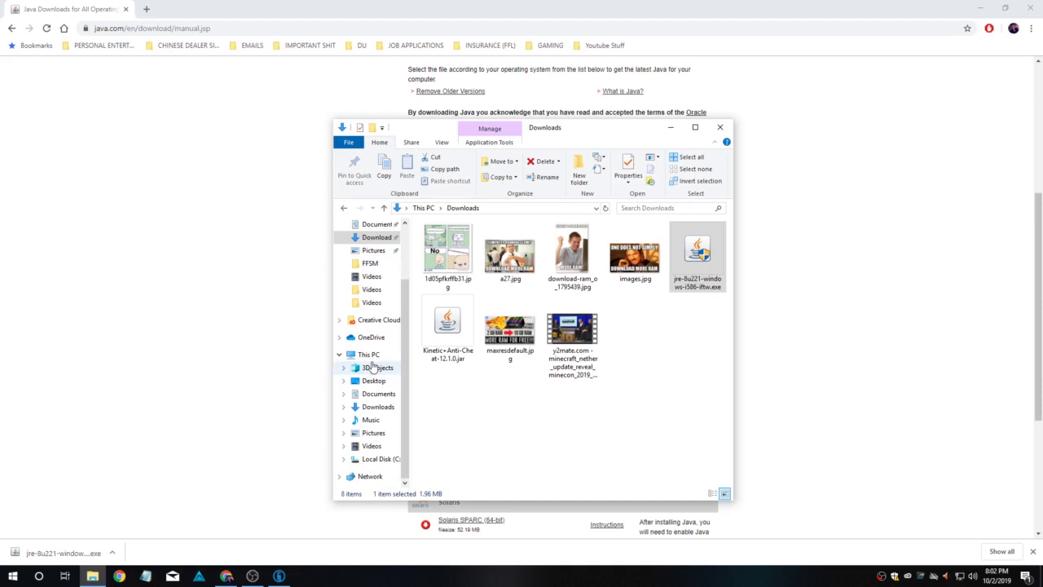
pyautogui.click(371, 458)
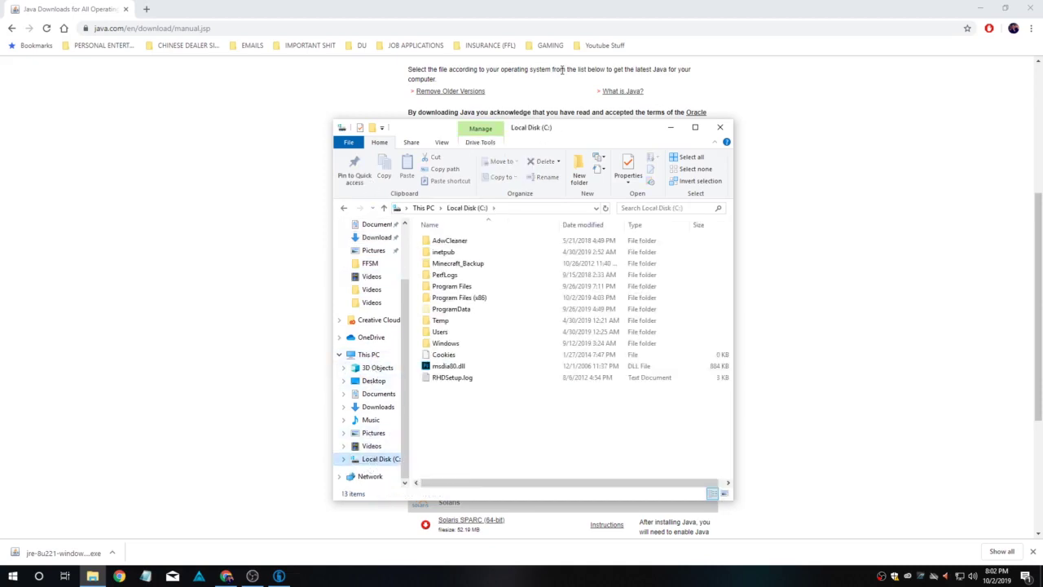
pyautogui.click(427, 209)
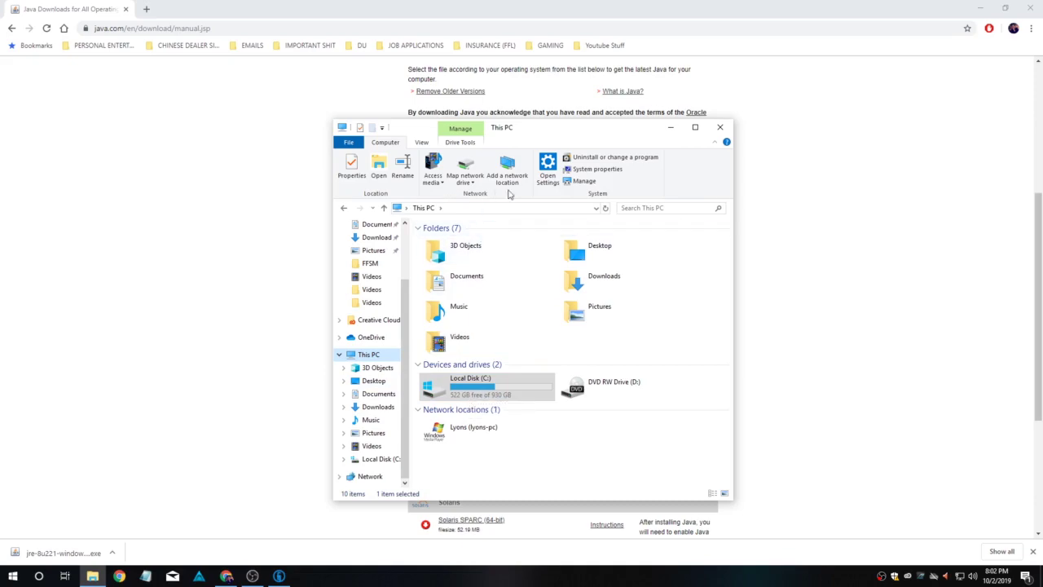
pyautogui.click(626, 160)
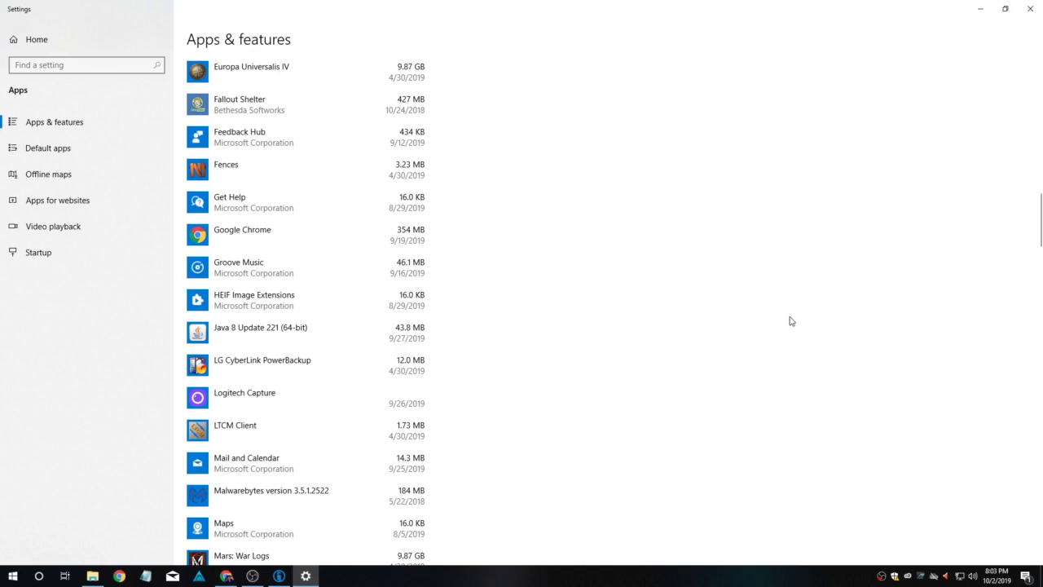
# - Check the Java 8 Update 221 (64-bit) entry in Apps & features
pyautogui.click(291, 343)
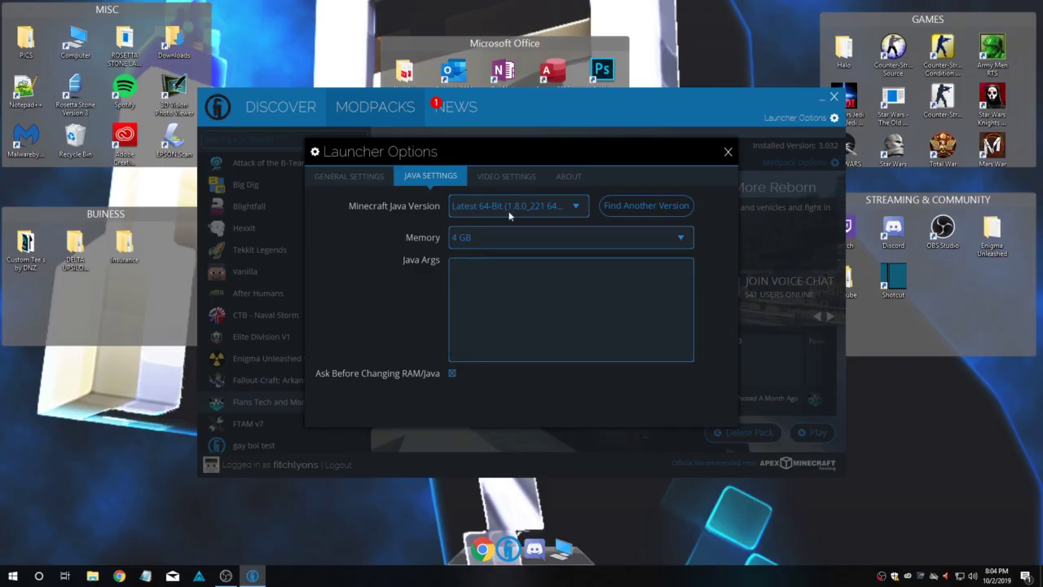
# - Select 'Latest 64-Bit' as the Minecraft Java version and 4 GB memory
pyautogui.click(565, 206)
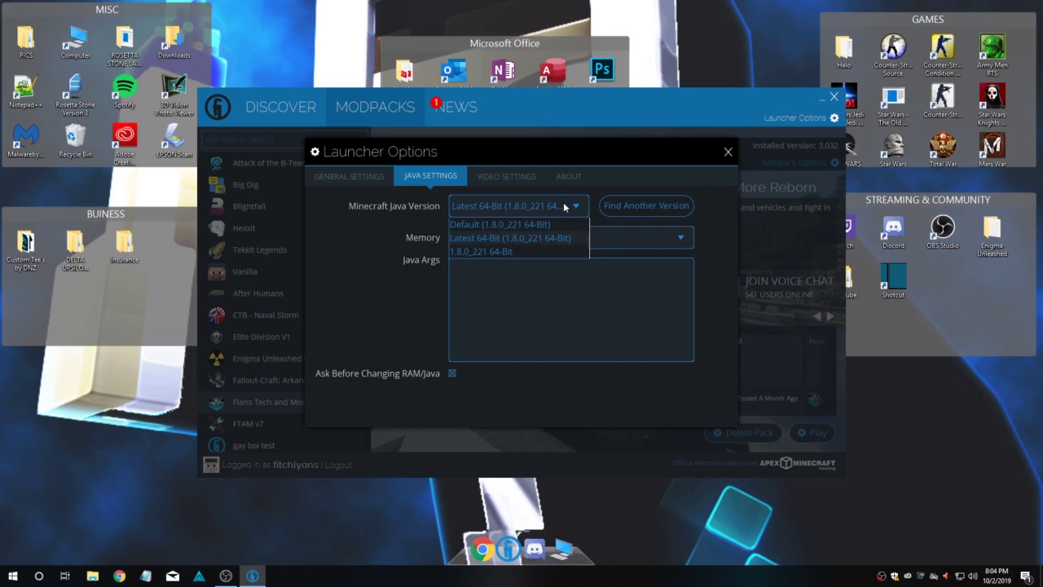
pyautogui.click(564, 206)
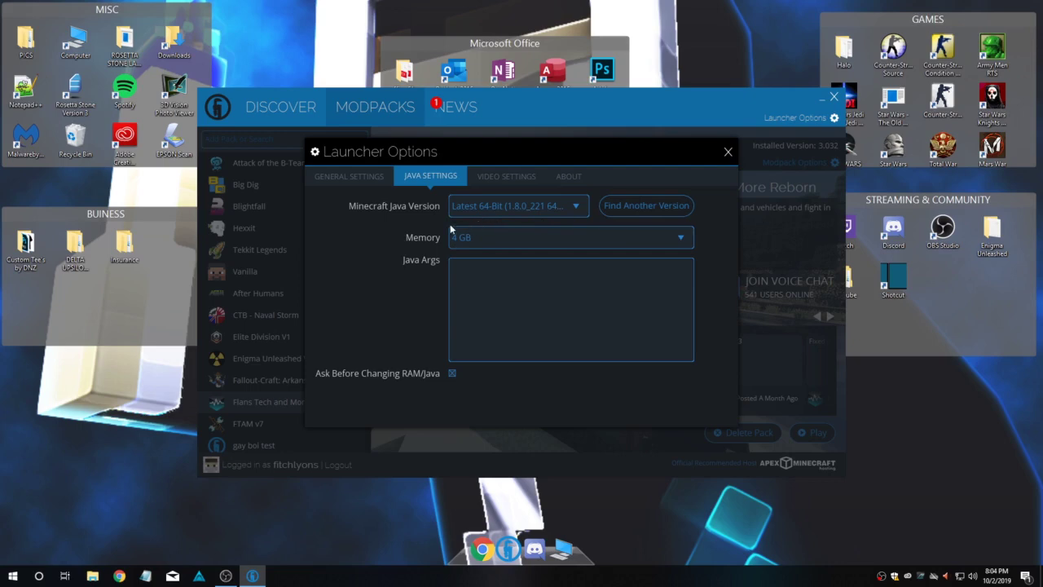
pyautogui.click(484, 238)
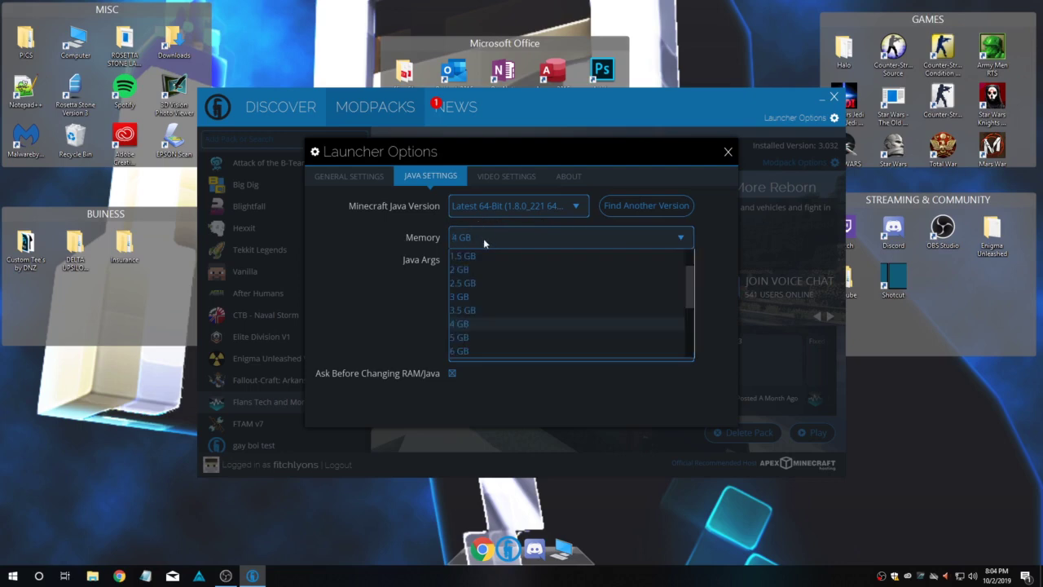
pyautogui.click(480, 326)
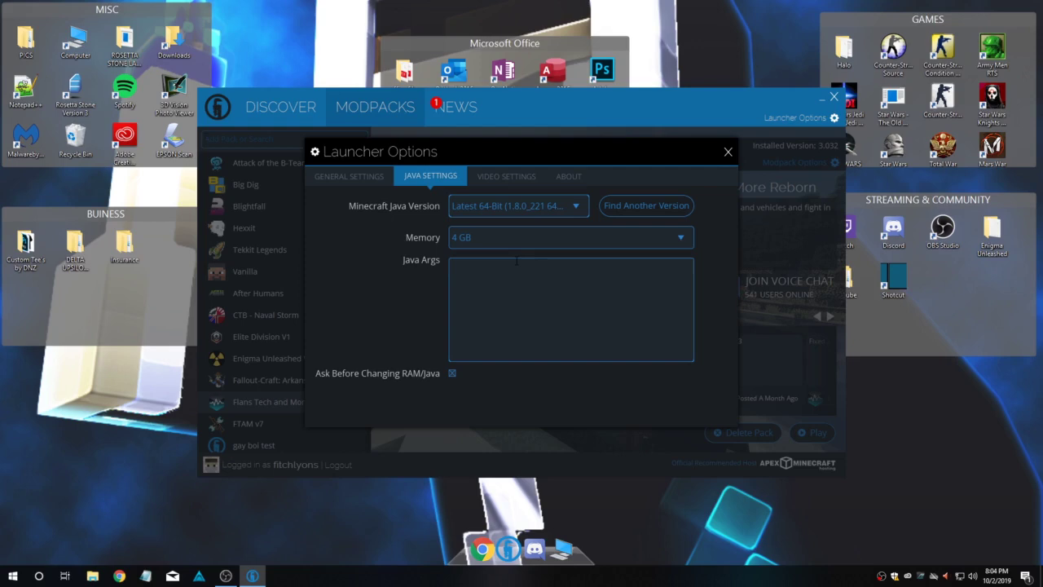
# - Review the larger memory options while leaving the allocation at 4 GB
pyautogui.click(531, 237)
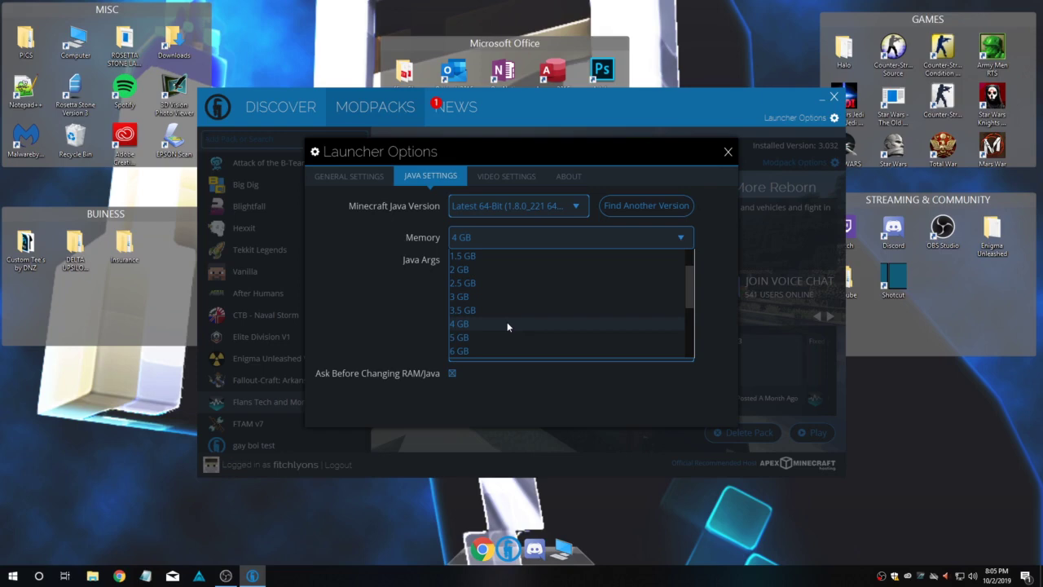
pyautogui.click(507, 324)
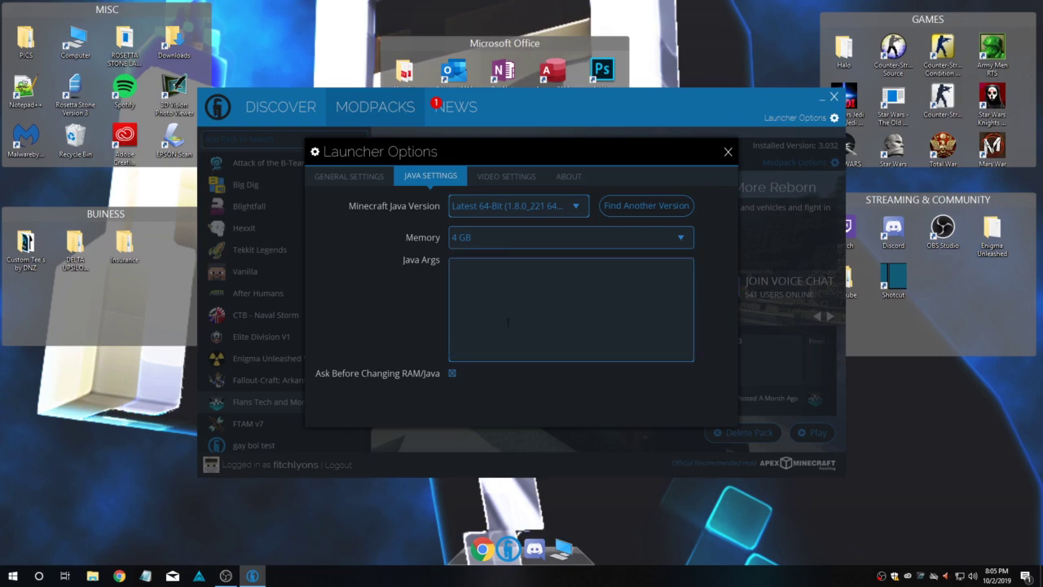
pyautogui.click(514, 238)
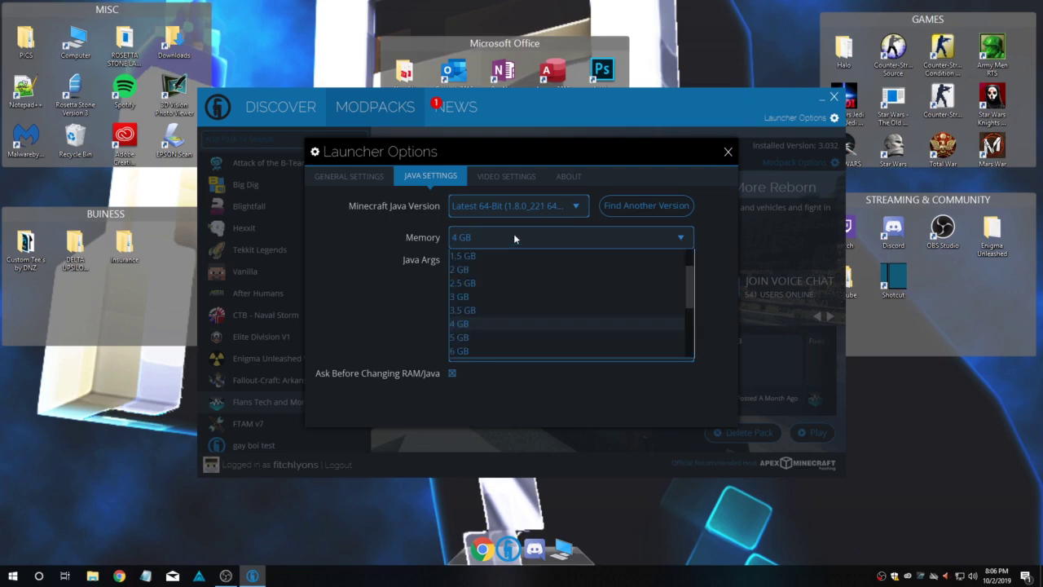
pyautogui.scroll(-3, 514, 274)
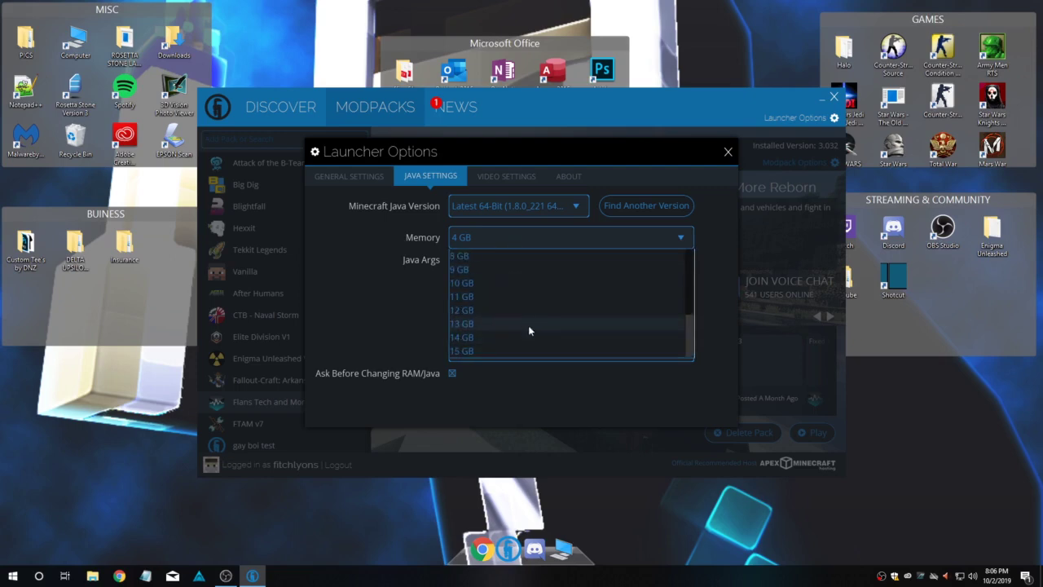
pyautogui.scroll(1, 528, 317)
pyautogui.scroll(1, 523, 320)
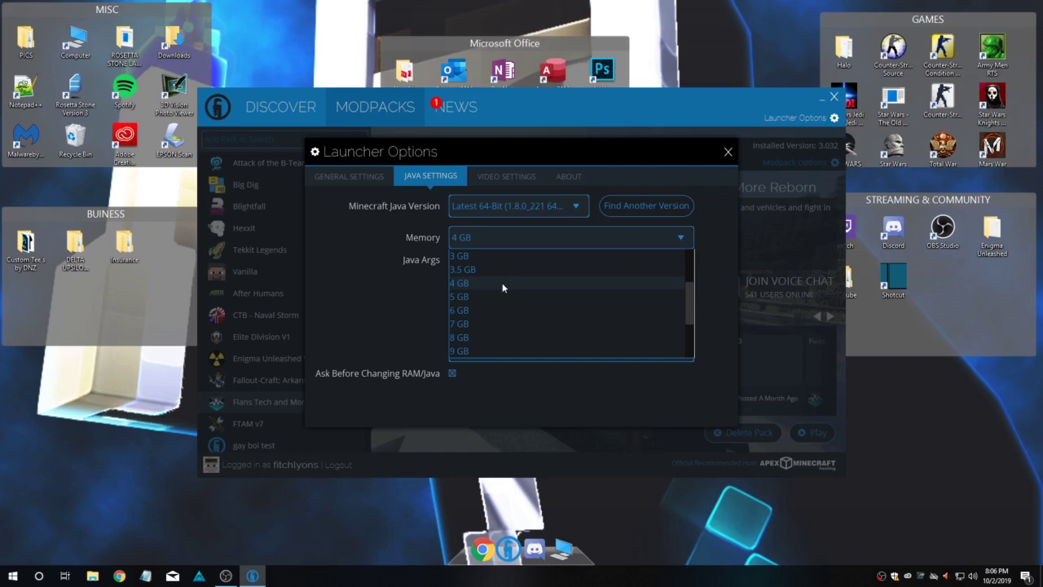
# - Keep 4 GB memory and close Launcher Options, returning to the Flans Tech and More Reborn modpack
pyautogui.click(502, 283)
pyautogui.click(728, 151)
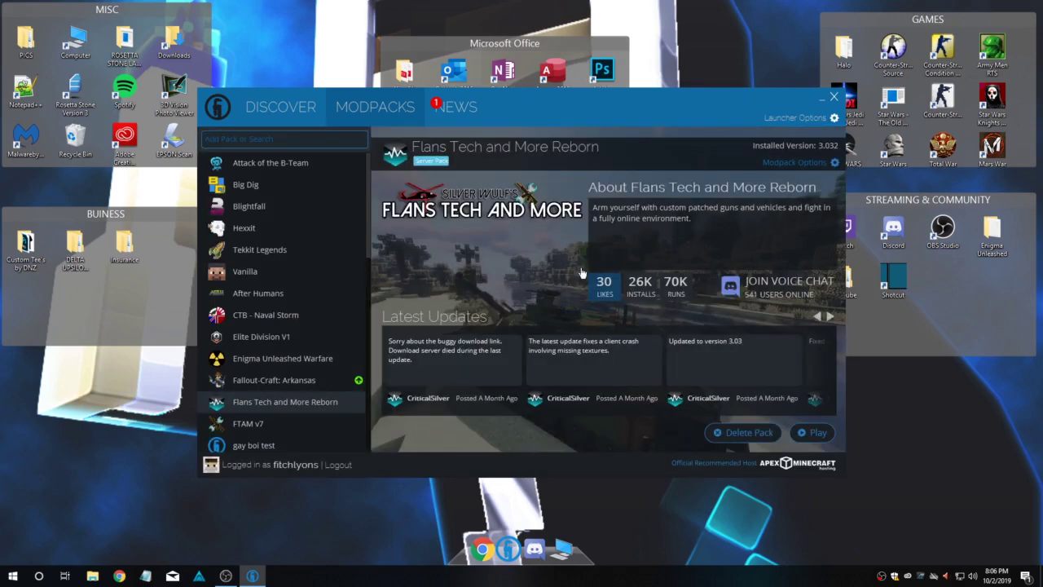